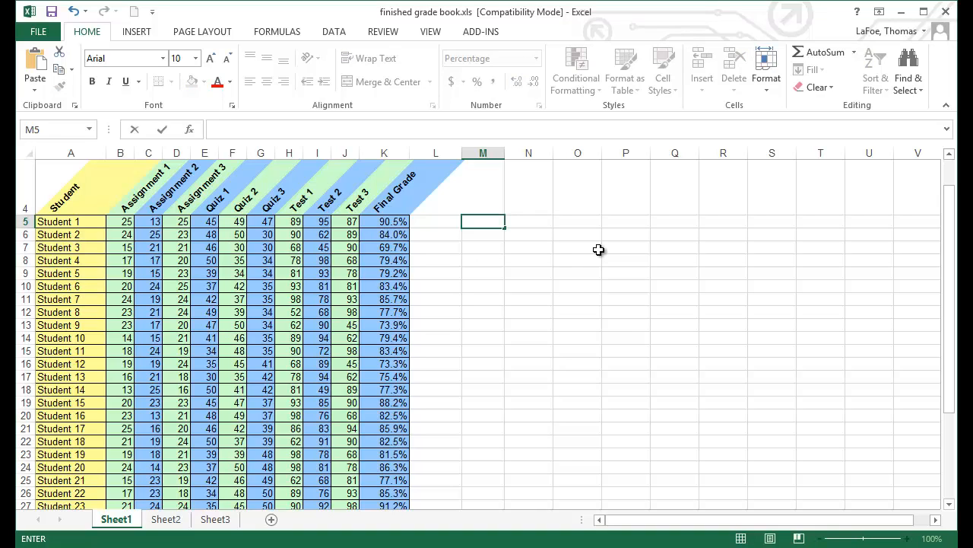
Step: Enter the heading "Grading Scale" in cell M5
{"action": "type", "text": "Grading Scale"}
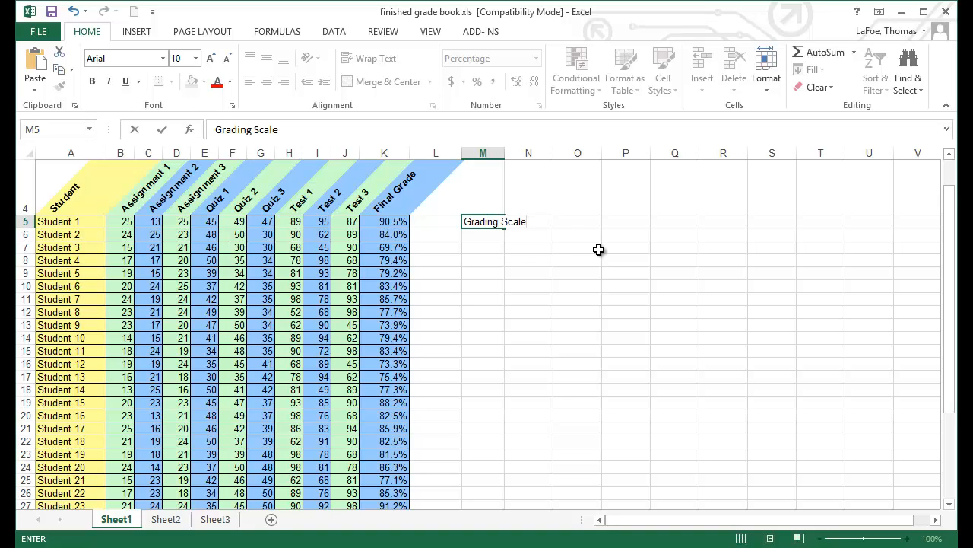
{"action": "key", "text": "Return"}
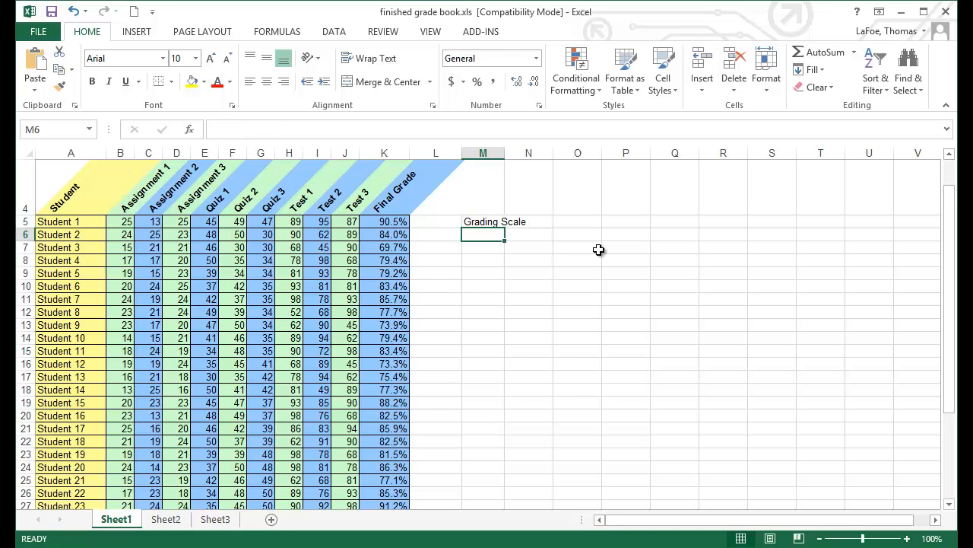
Step: Enter the grade thresholds 0%, 60%, 70%, 80% and 90% in cells M6 through M10
{"action": "type", "text": "0%"}
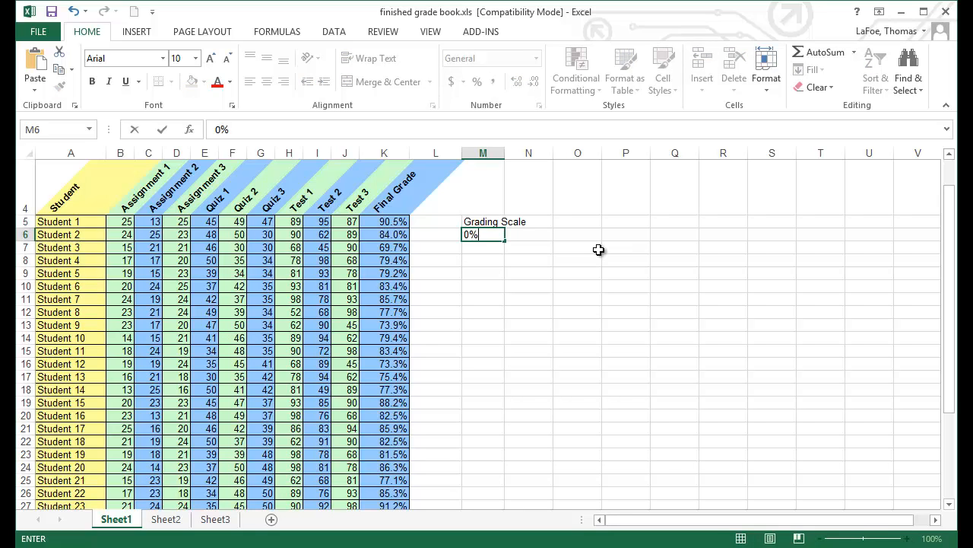
{"action": "key", "text": "Return"}
{"action": "type", "text": "60%"}
{"action": "key", "text": "Return"}
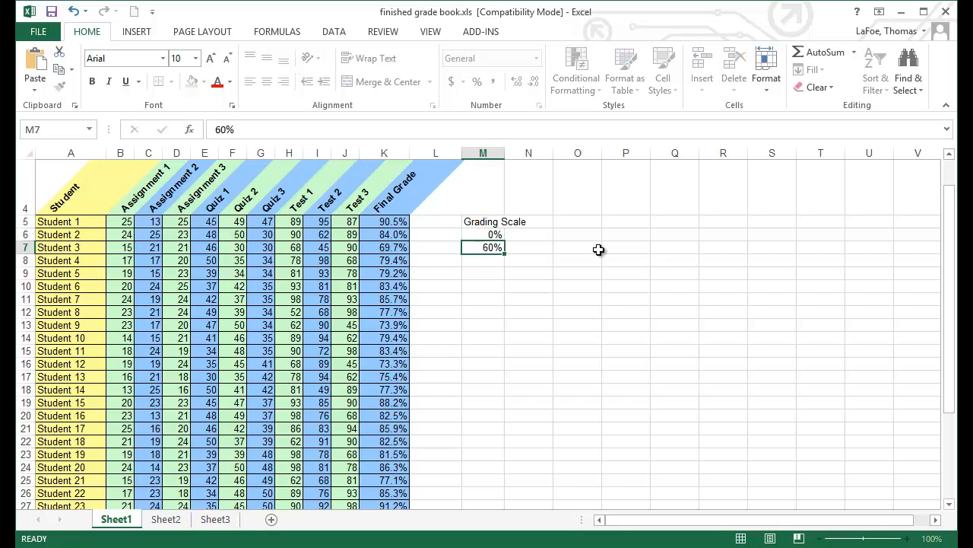
{"action": "type", "text": "70%"}
{"action": "key", "text": "Return"}
{"action": "type", "text": "80%"}
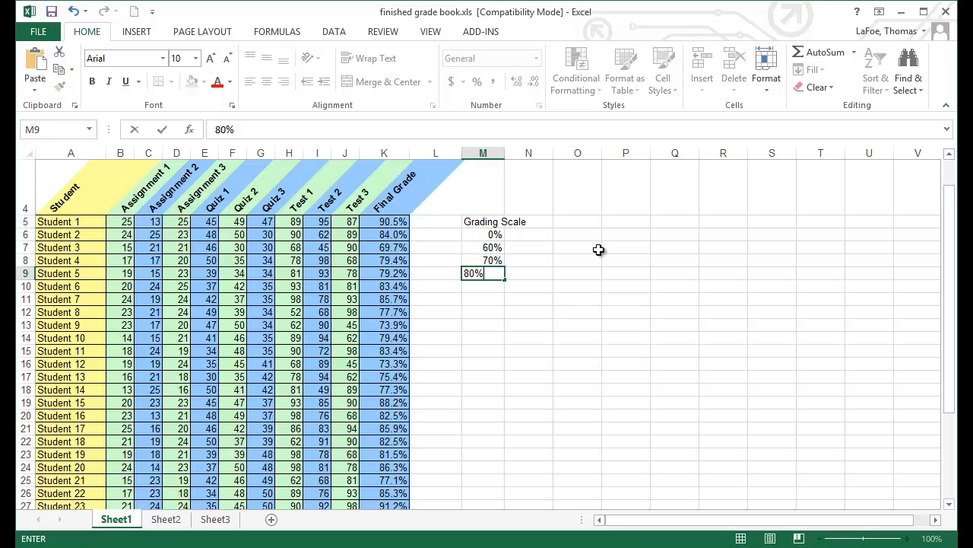
{"action": "key", "text": "Return"}
{"action": "type", "text": "90%"}
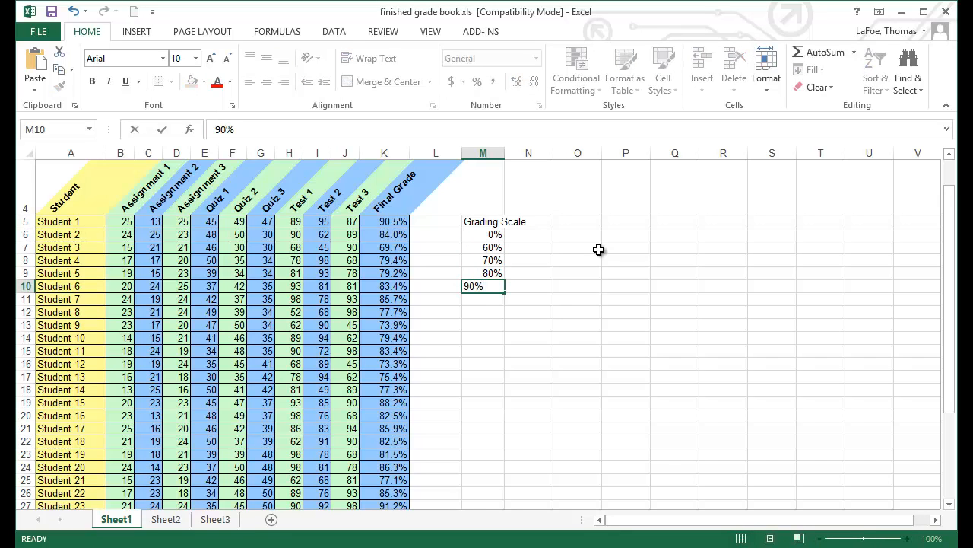
{"action": "key", "text": "Return"}
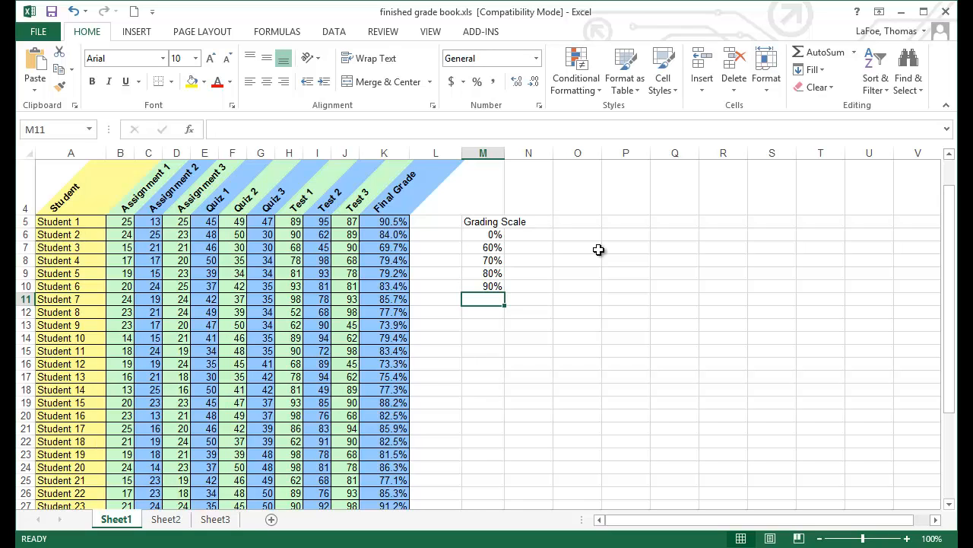
{"action": "left_click_drag", "start_coordinate": [494, 234], "coordinate": [494, 289]}
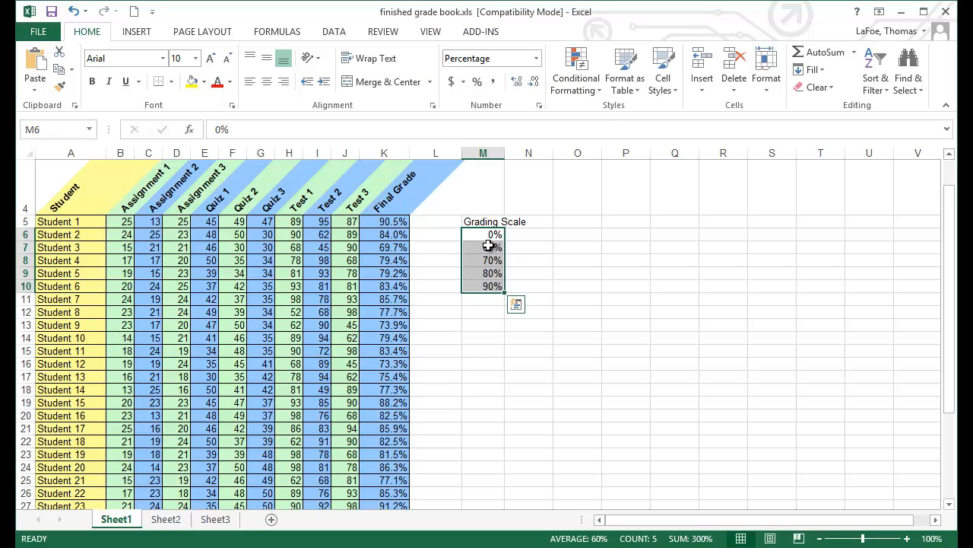
Step: Enter the letter grades F, D, C, B and A beside the thresholds in N6 through N10
{"action": "left_click", "coordinate": [530, 234]}
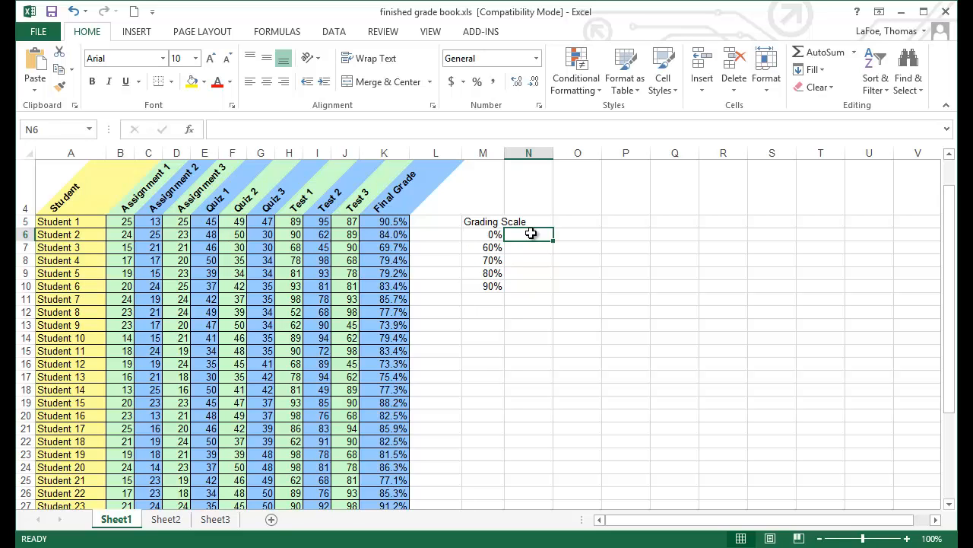
{"action": "type", "text": "F"}
{"action": "key", "text": "Return"}
{"action": "type", "text": "D"}
{"action": "key", "text": "Return"}
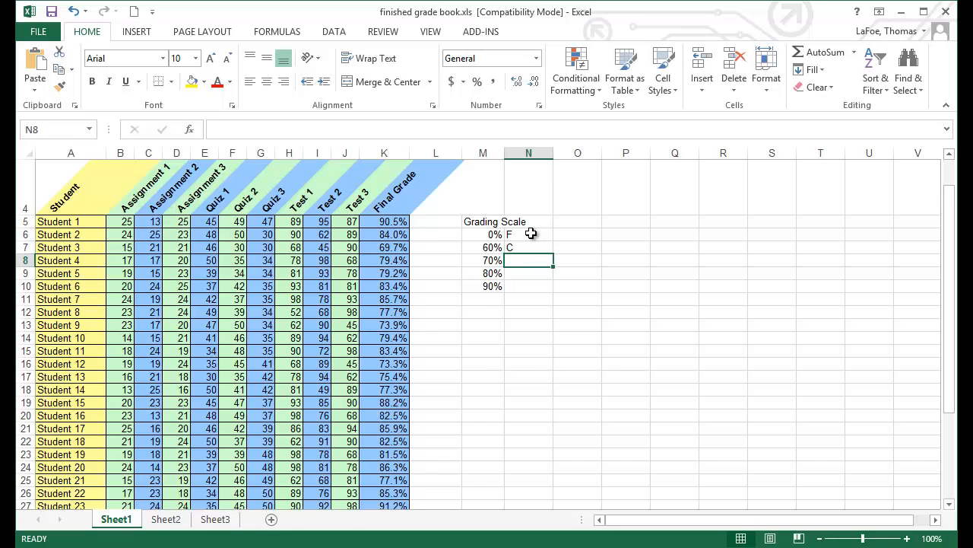
{"action": "type", "text": "C B A"}
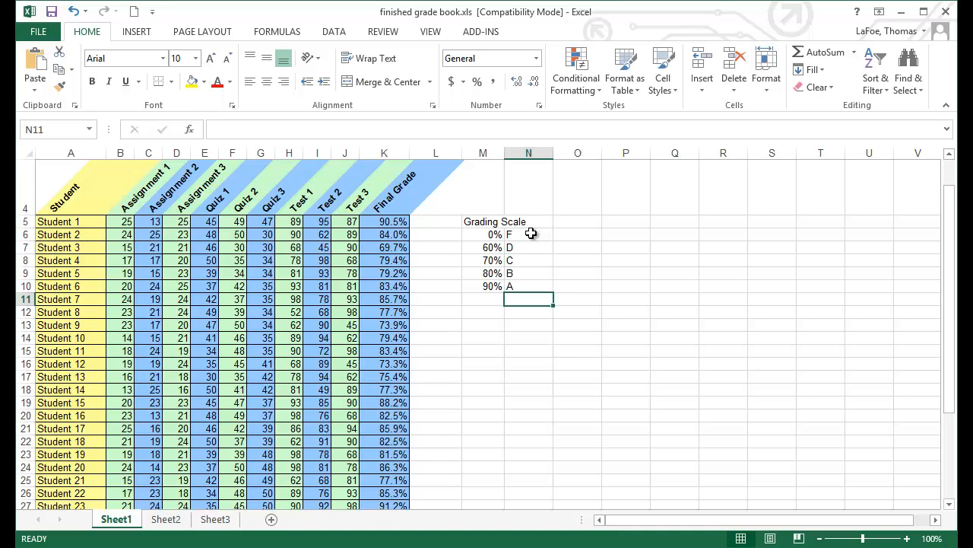
Step: Insert a VLOOKUP function in cell L5 through the Insert Function dialog from the Lookup & Reference category
{"action": "left_click", "coordinate": [429, 224]}
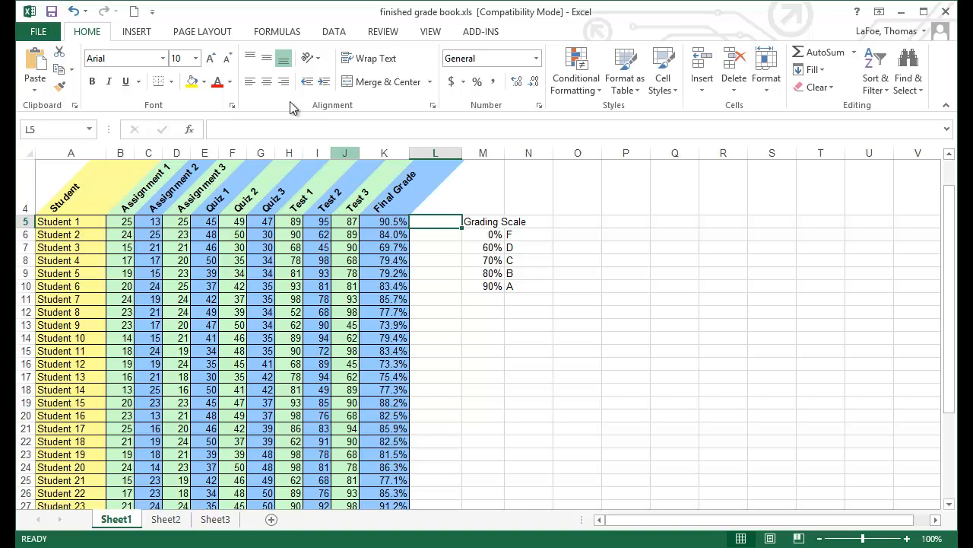
{"action": "left_click", "coordinate": [276, 31]}
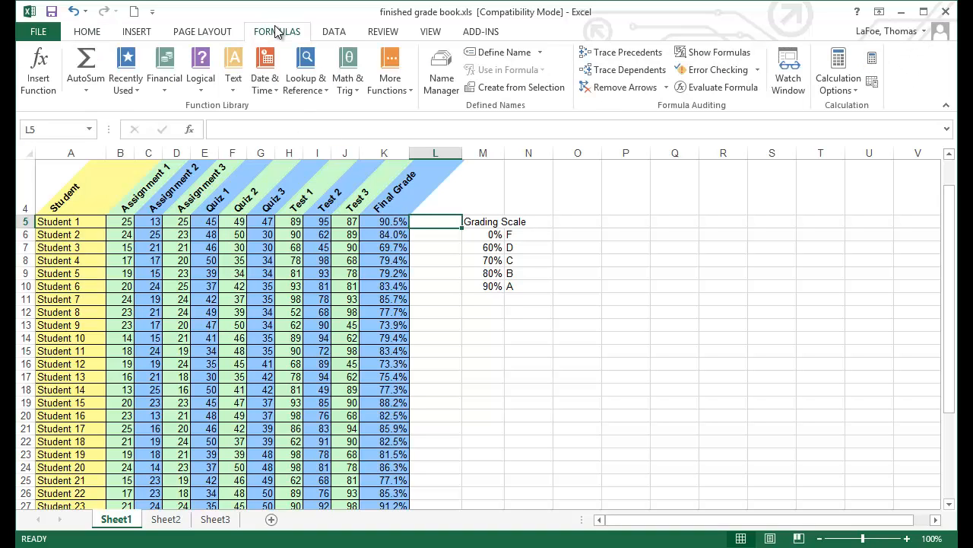
{"action": "left_click", "coordinate": [322, 89]}
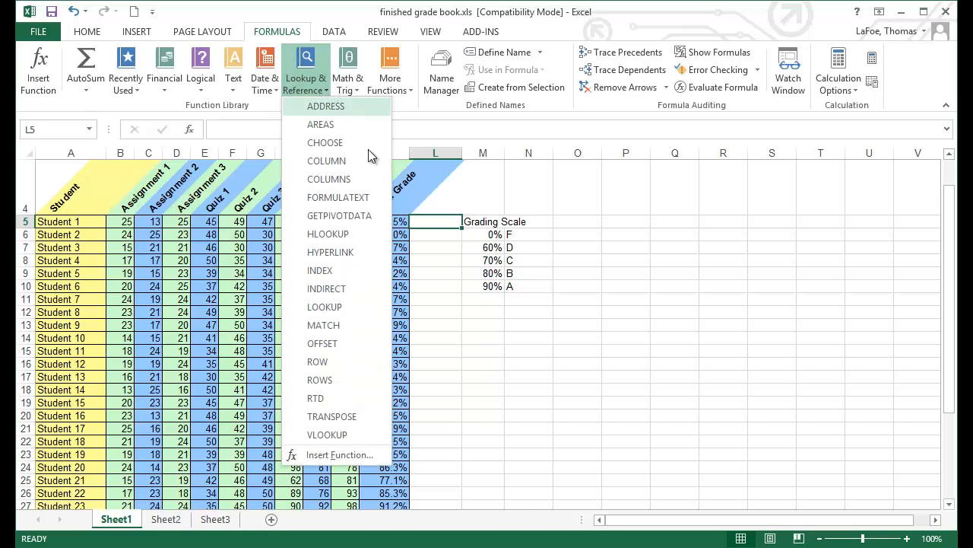
{"action": "left_click", "coordinate": [340, 455]}
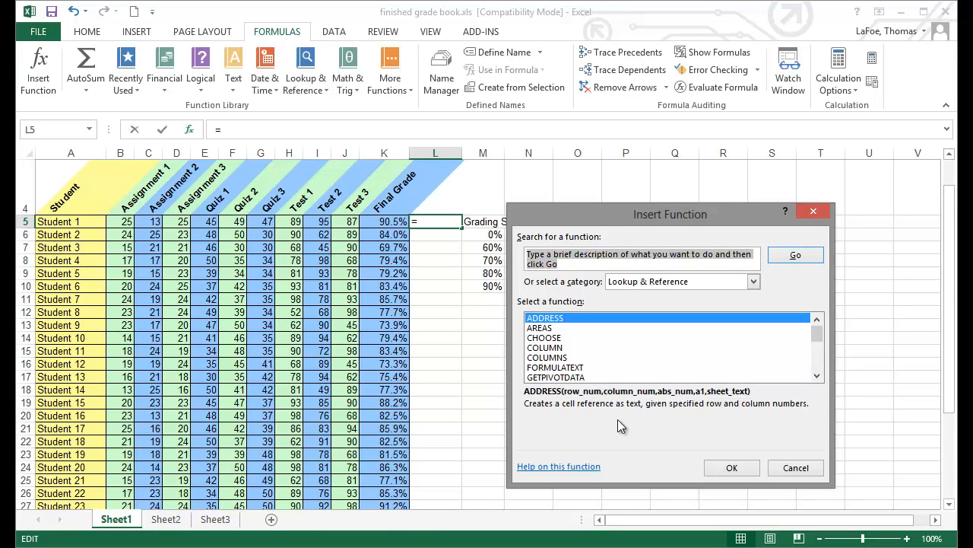
{"action": "type", "text": "VLOOKUP"}
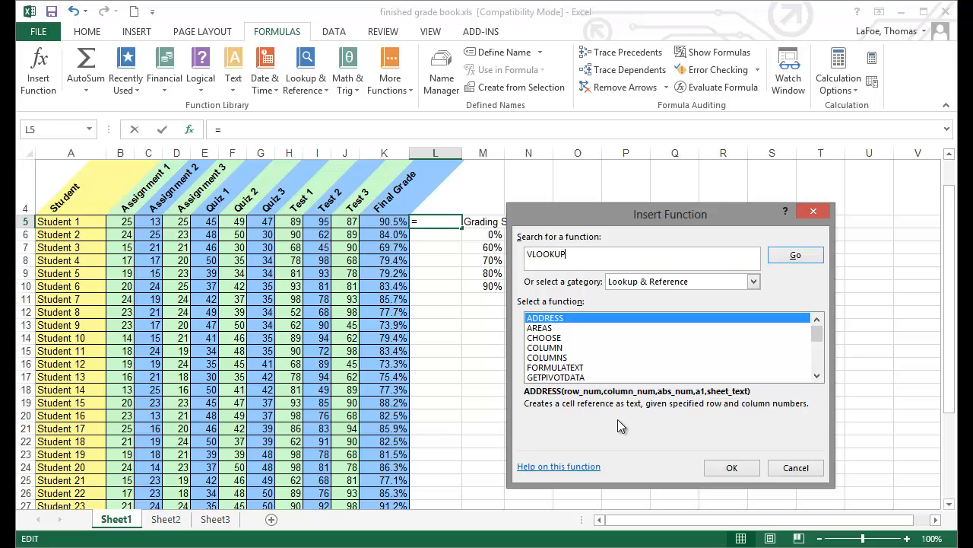
{"action": "key", "text": "Return"}
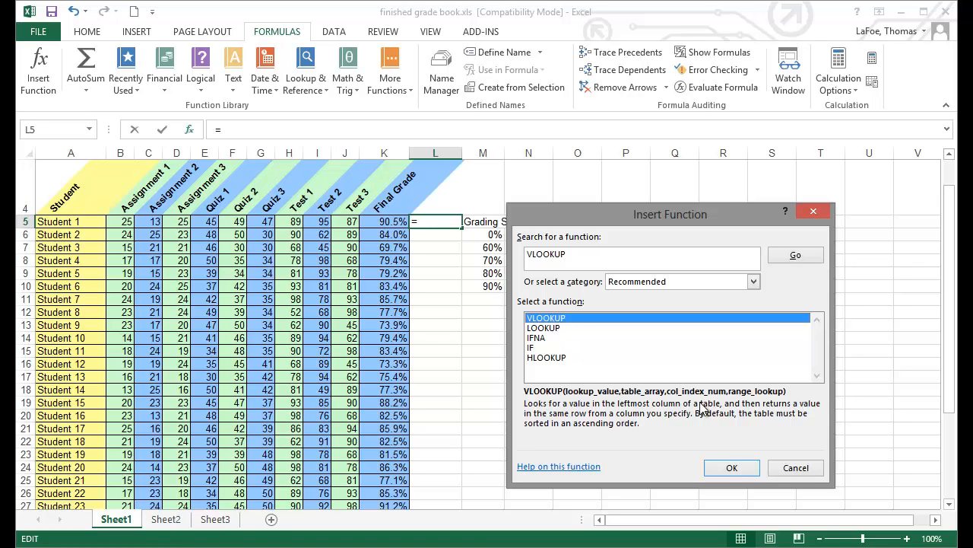
{"action": "left_click", "coordinate": [731, 466]}
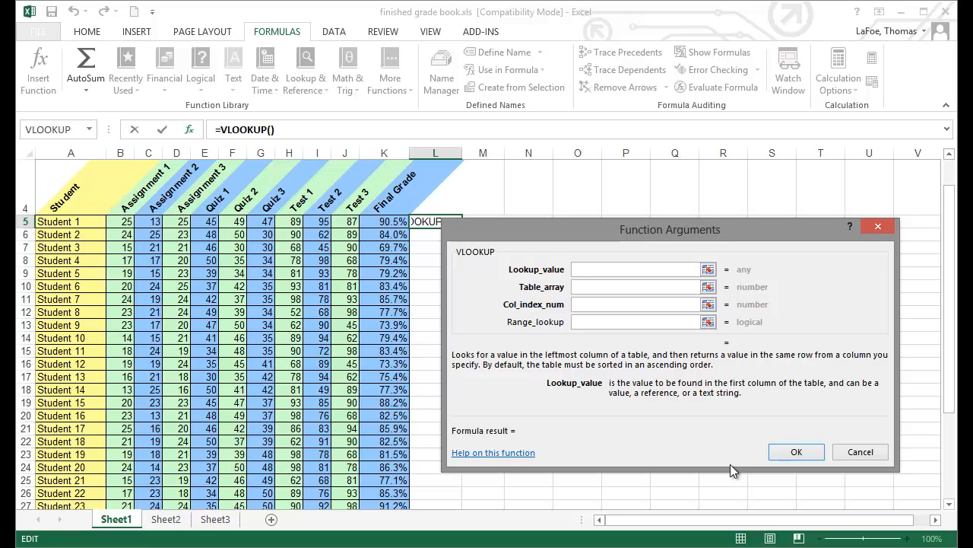
Step: Set VLOOKUP's lookup value to the final grade cell K5
{"action": "left_click", "coordinate": [385, 221]}
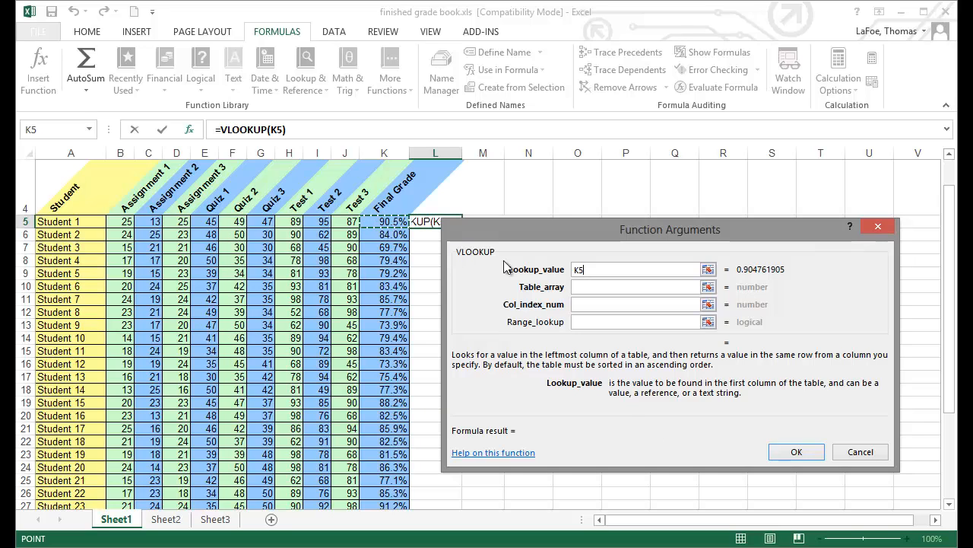
{"action": "left_click", "coordinate": [581, 286]}
{"action": "left_click", "coordinate": [581, 287]}
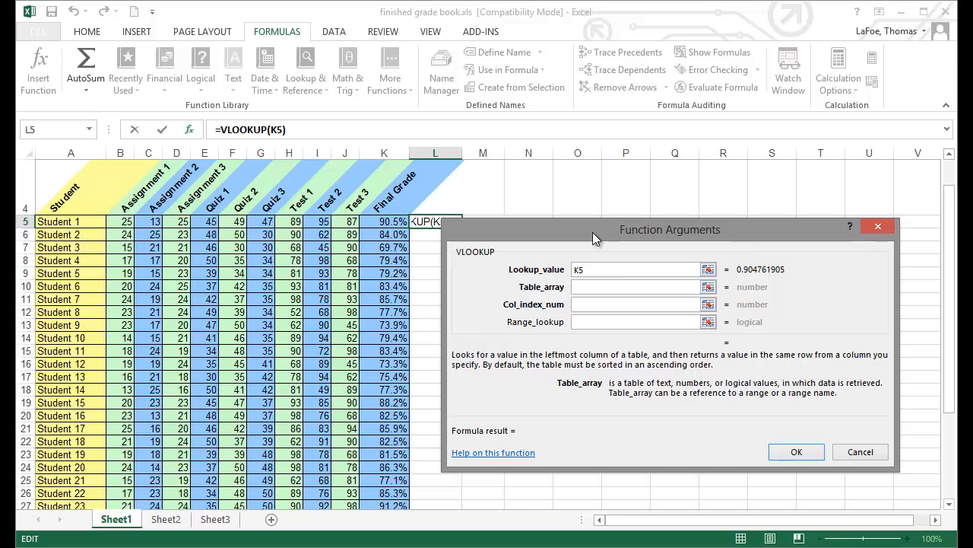
Step: Set the table array to the grading scale as the absolute range $M$6:$N$10
{"action": "left_click_drag", "start_coordinate": [660, 228], "coordinate": [660, 316]}
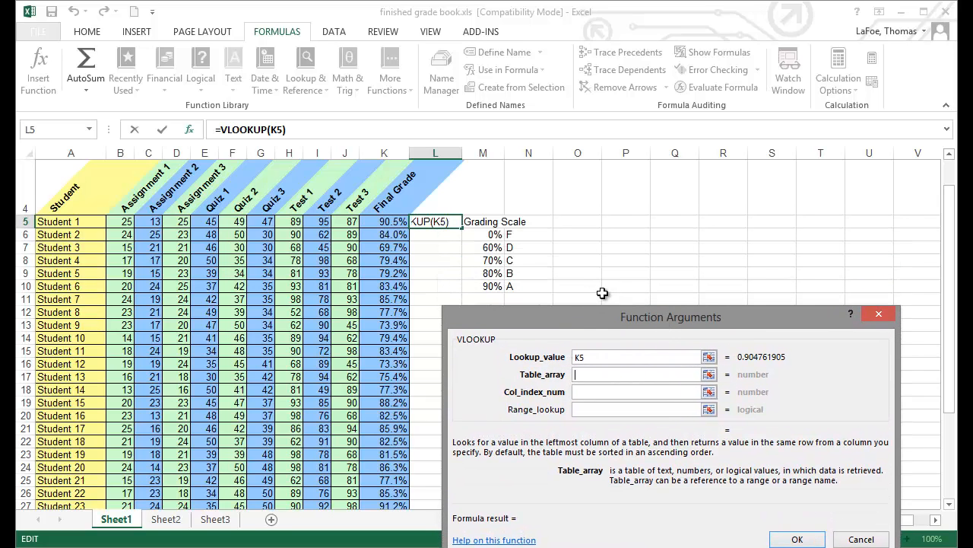
{"action": "left_click_drag", "start_coordinate": [479, 234], "coordinate": [530, 286]}
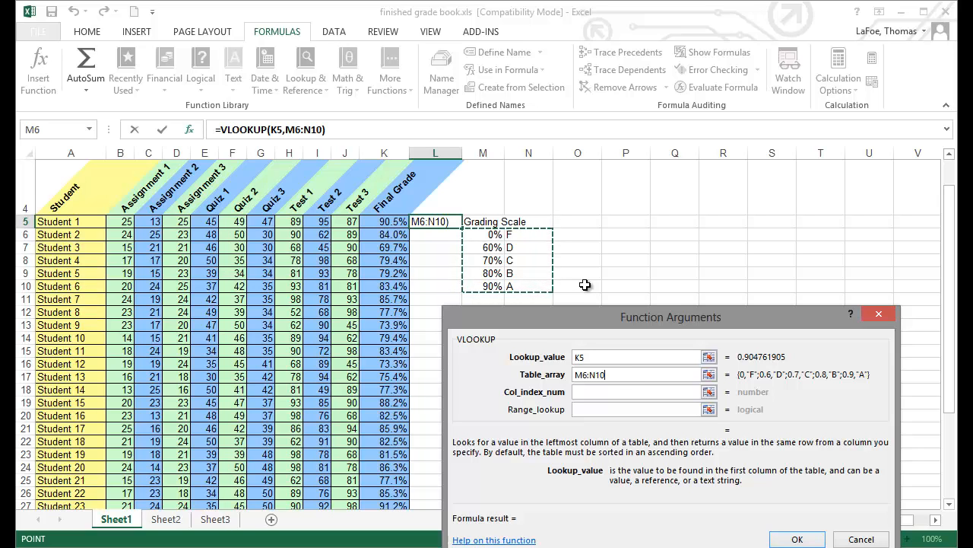
{"action": "key", "text": "F4"}
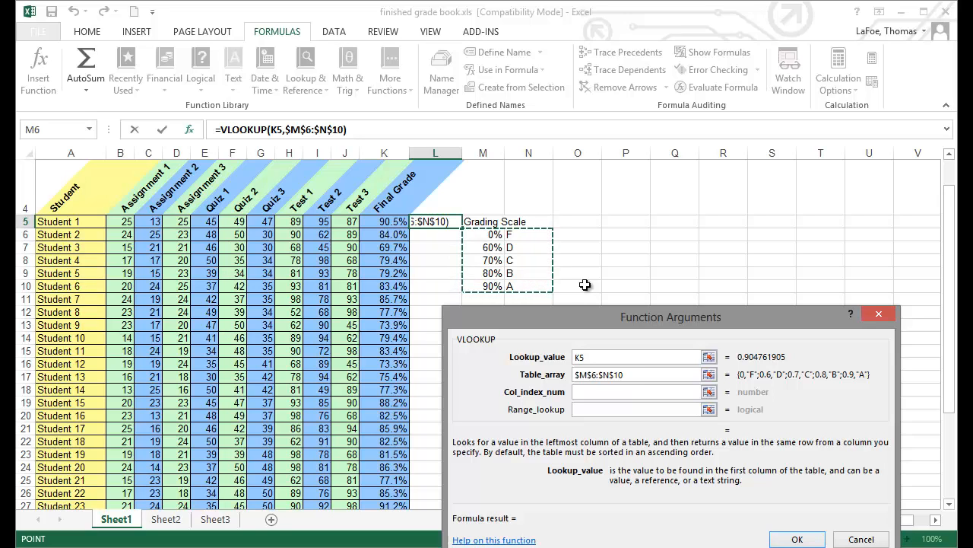
Step: Set the column index number to 2, leave range lookup empty, and confirm the function
{"action": "key", "text": "Tab"}
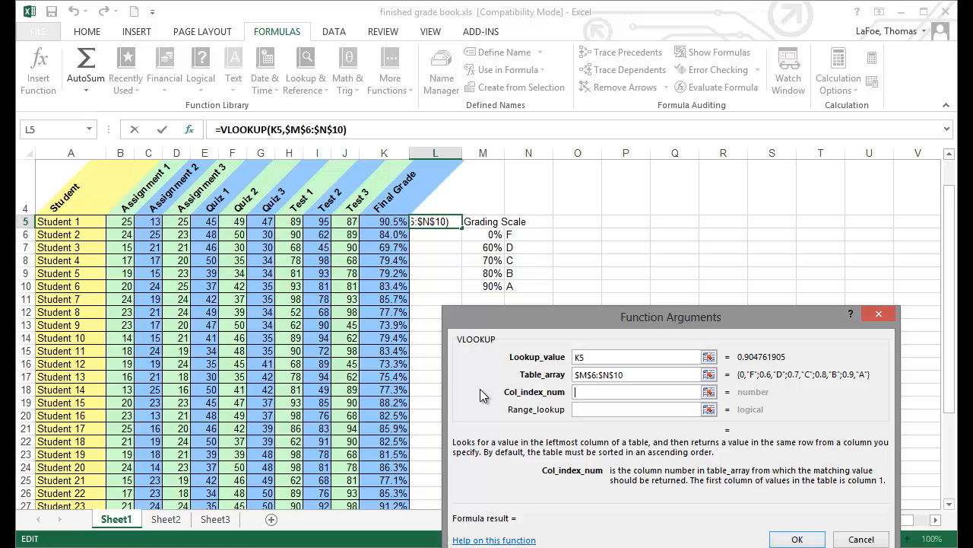
{"action": "type", "text": "2"}
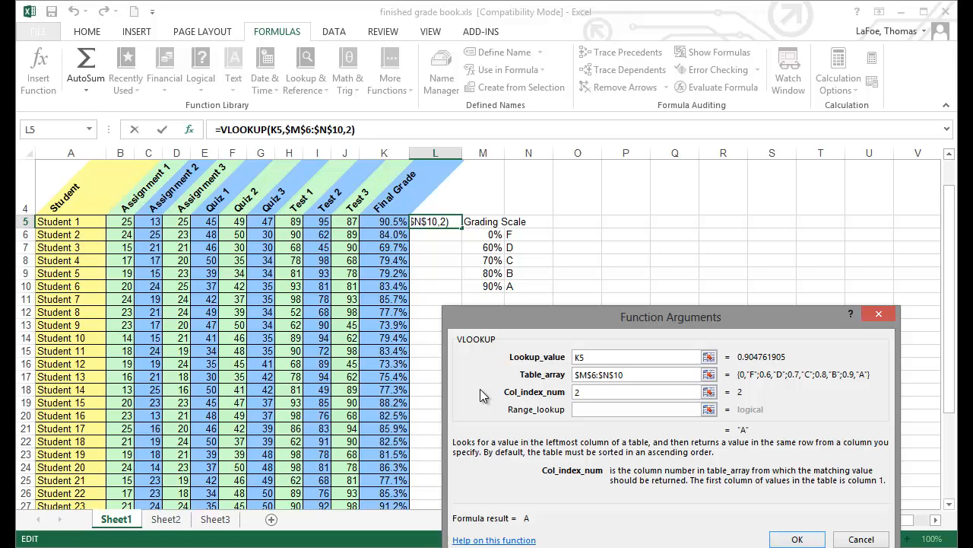
{"action": "left_click", "coordinate": [576, 409]}
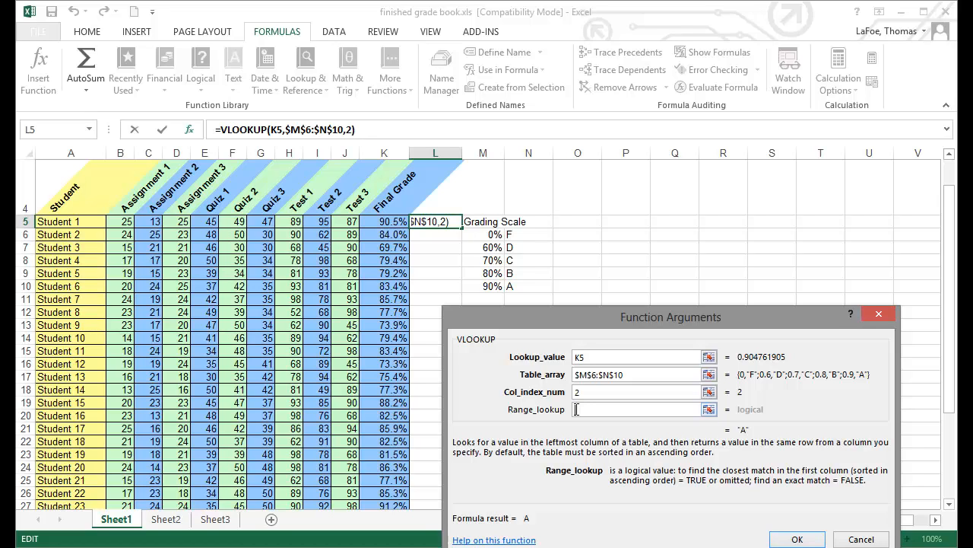
{"action": "left_click_drag", "start_coordinate": [629, 316], "coordinate": [611, 266]}
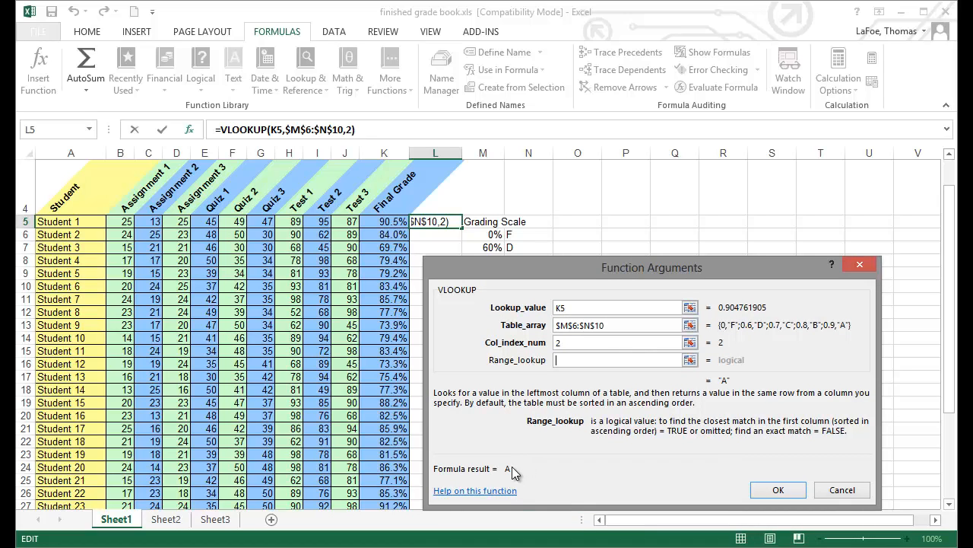
{"action": "left_click", "coordinate": [773, 491]}
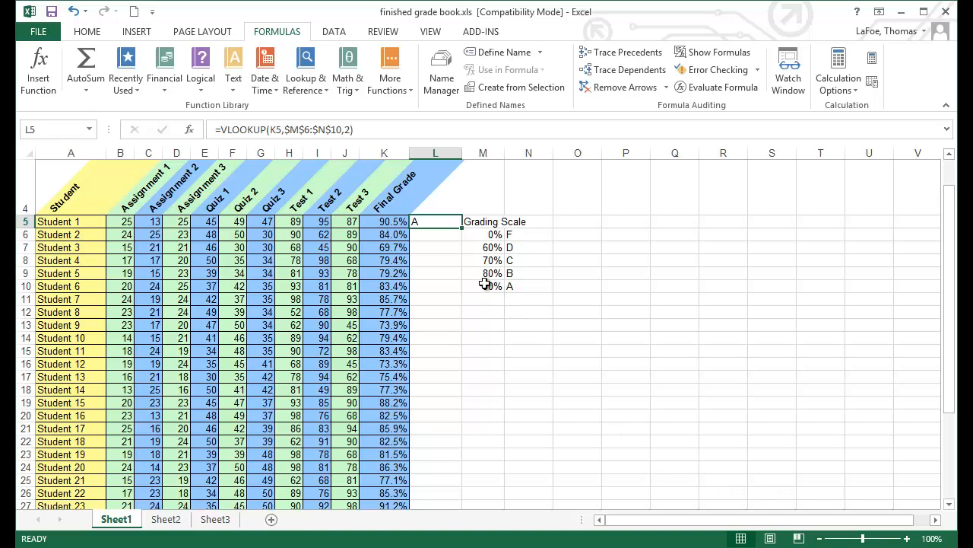
Step: Reopen L5's VLOOKUP arguments and replace the table array with the relative range M6:N10, then confirm
{"action": "left_click_drag", "start_coordinate": [460, 227], "coordinate": [461, 485]}
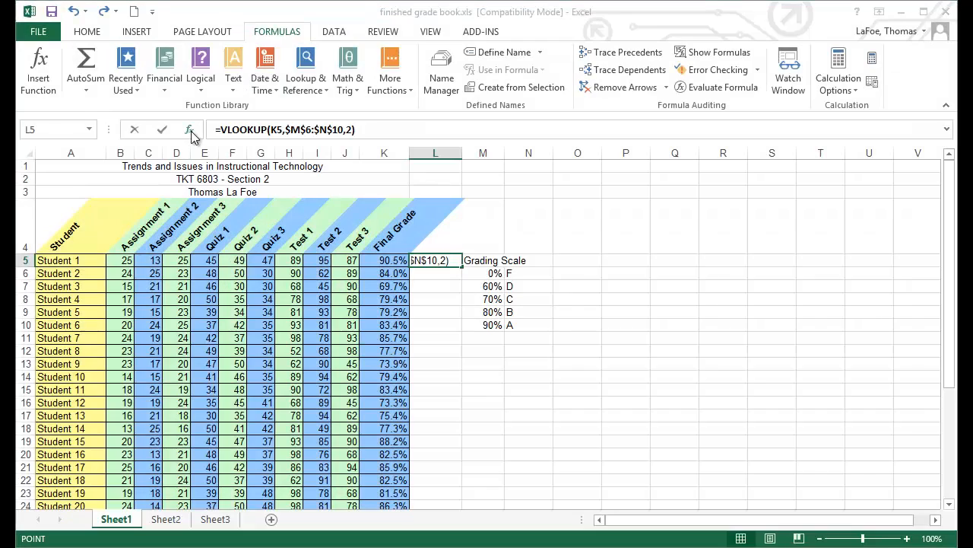
{"action": "left_click", "coordinate": [189, 129]}
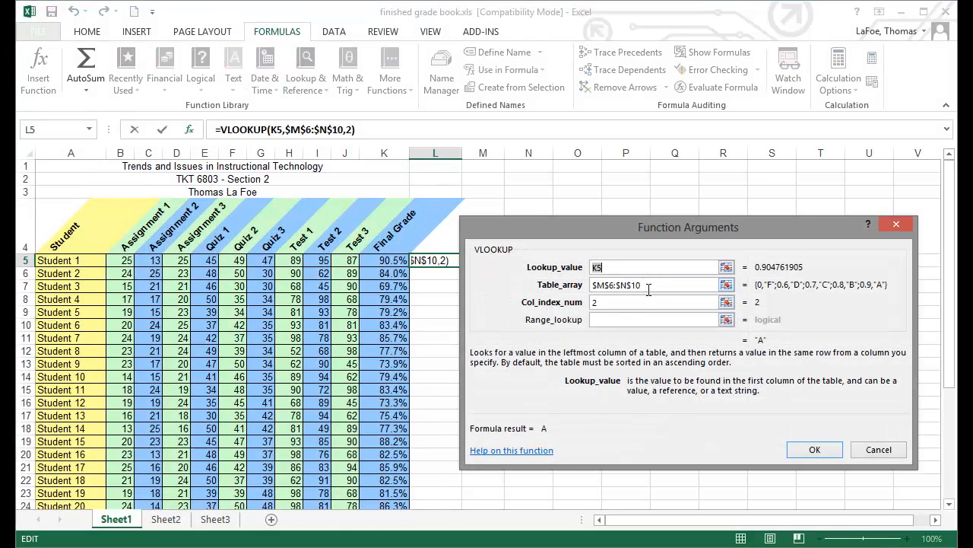
{"action": "left_click_drag", "start_coordinate": [648, 286], "coordinate": [591, 286]}
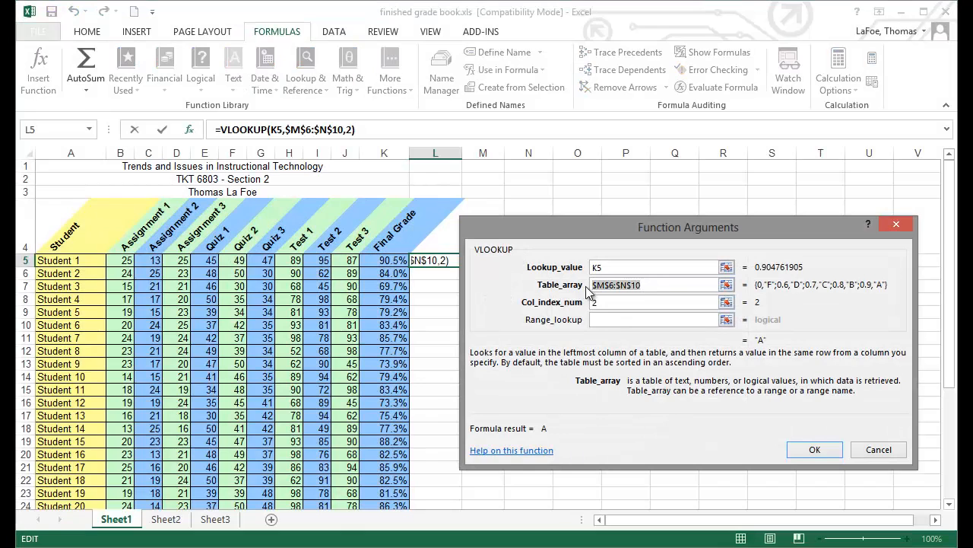
{"action": "key", "text": "BackSpace"}
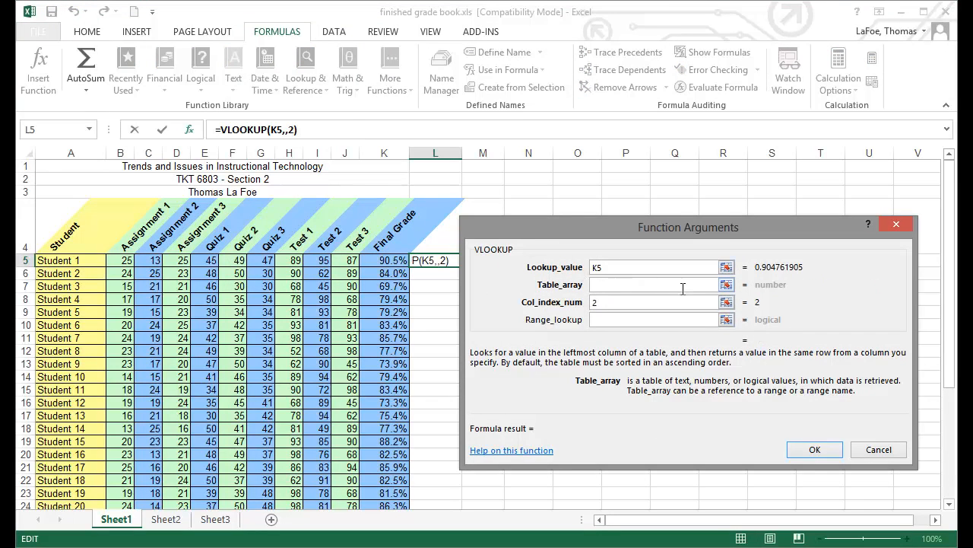
{"action": "left_click", "coordinate": [726, 285]}
{"action": "left_click_drag", "start_coordinate": [690, 227], "coordinate": [680, 201]}
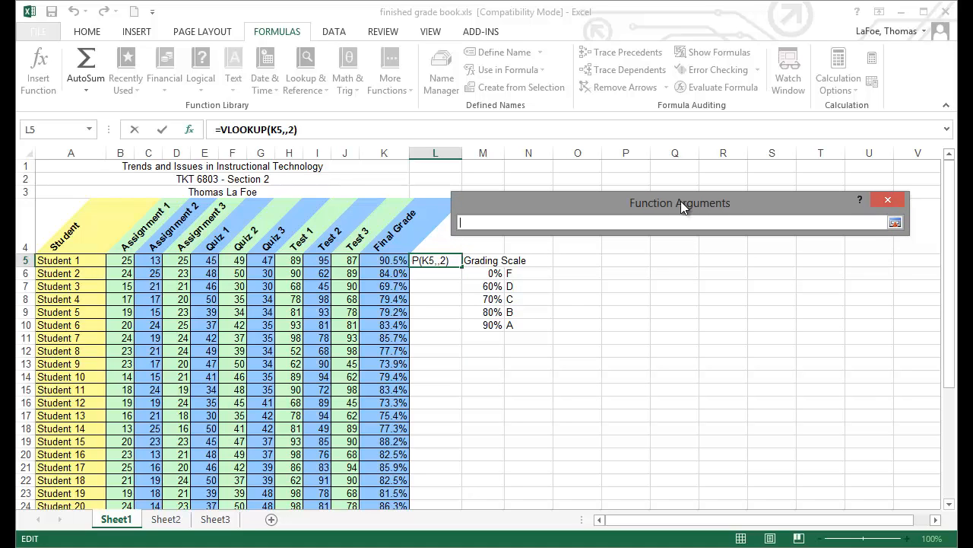
{"action": "left_click_drag", "start_coordinate": [484, 272], "coordinate": [521, 323]}
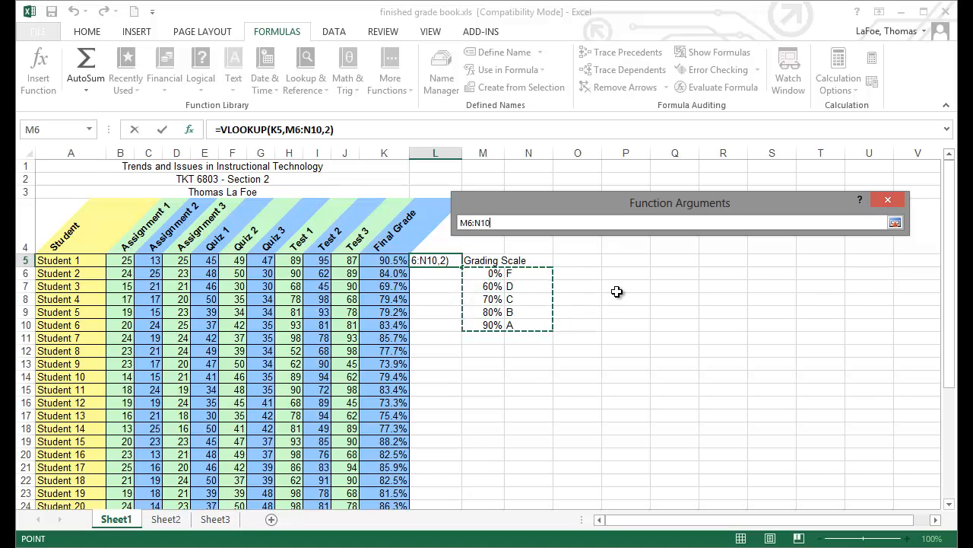
{"action": "key", "text": "Return"}
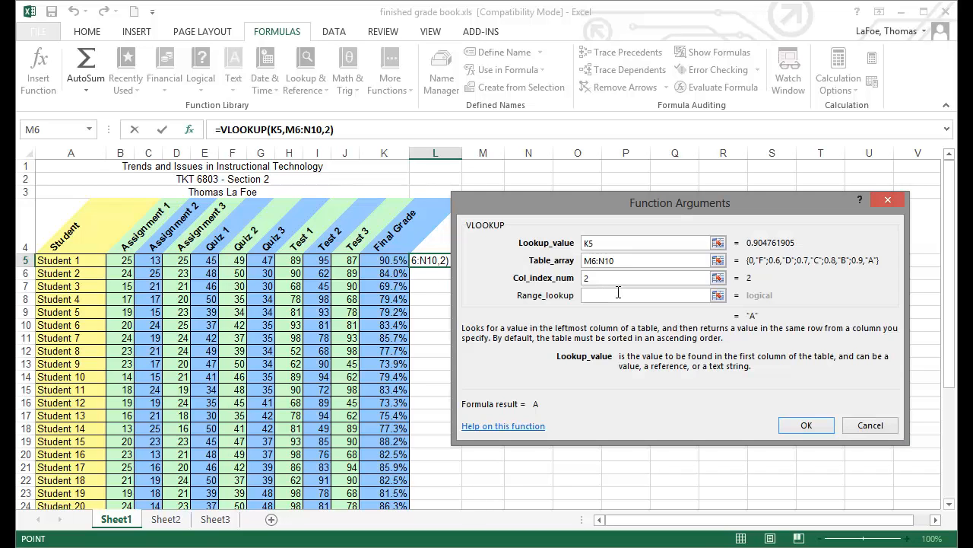
{"action": "left_click", "coordinate": [804, 425]}
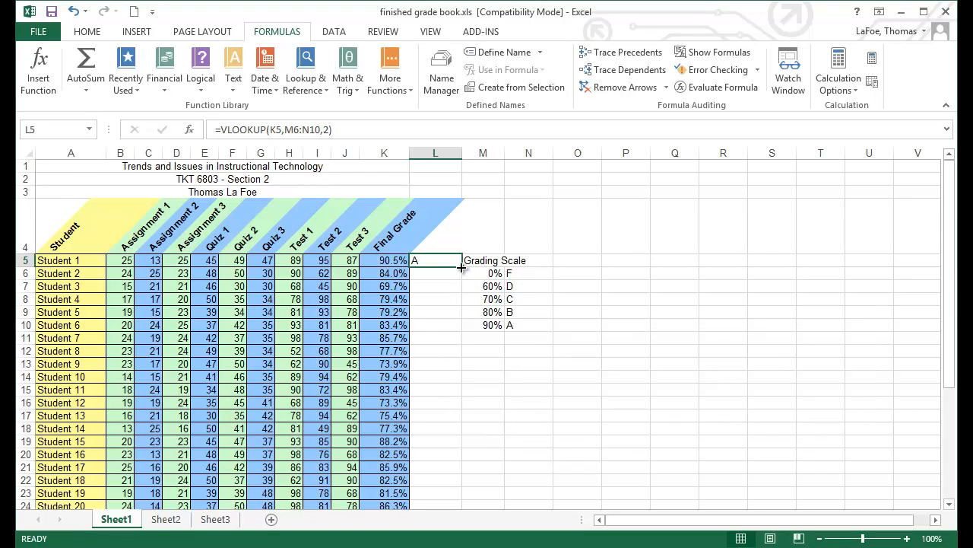
Step: Fill L5's formula down to L29 and inspect how the table range shifts in the copied formulas
{"action": "left_click_drag", "start_coordinate": [462, 267], "coordinate": [459, 479]}
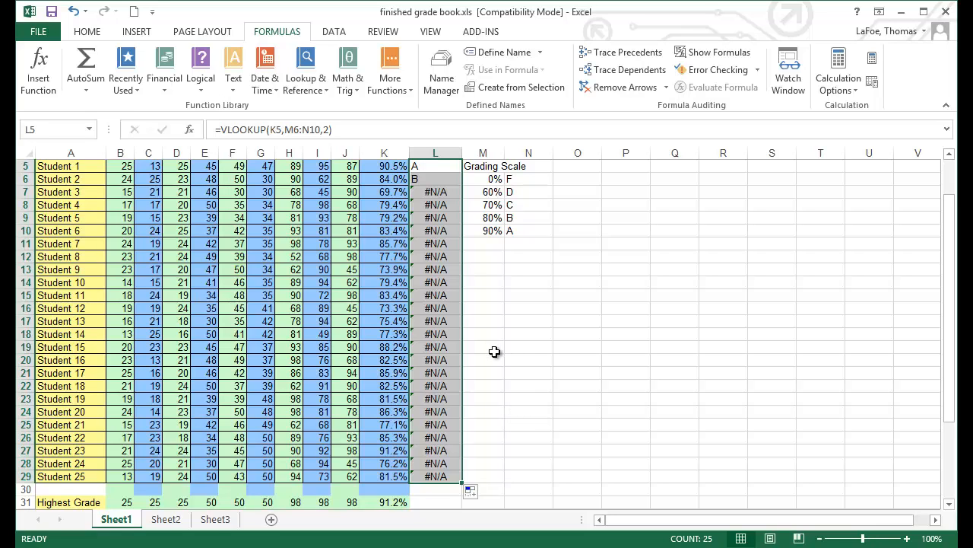
{"action": "left_click", "coordinate": [417, 166]}
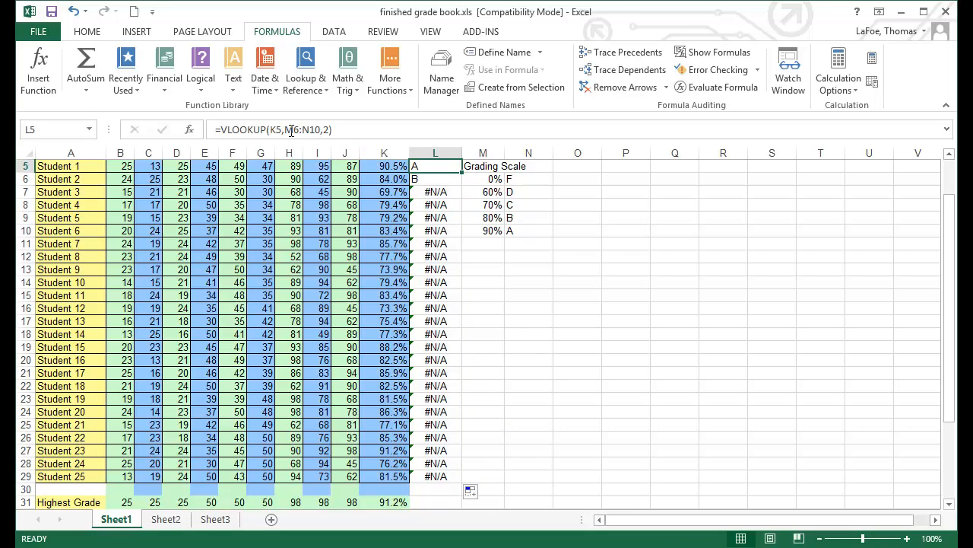
{"action": "left_click", "coordinate": [490, 181]}
{"action": "left_click_drag", "start_coordinate": [519, 205], "coordinate": [526, 229]}
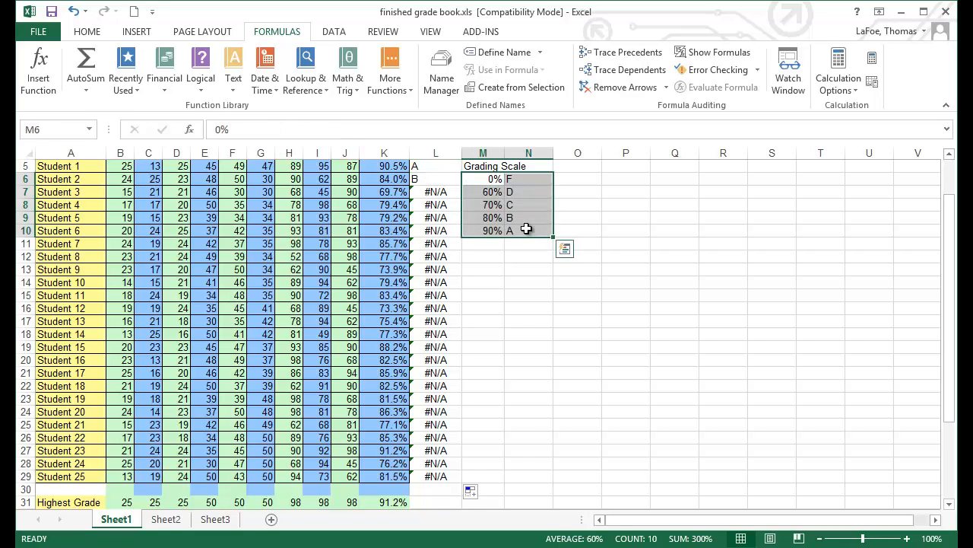
{"action": "left_click", "coordinate": [435, 180]}
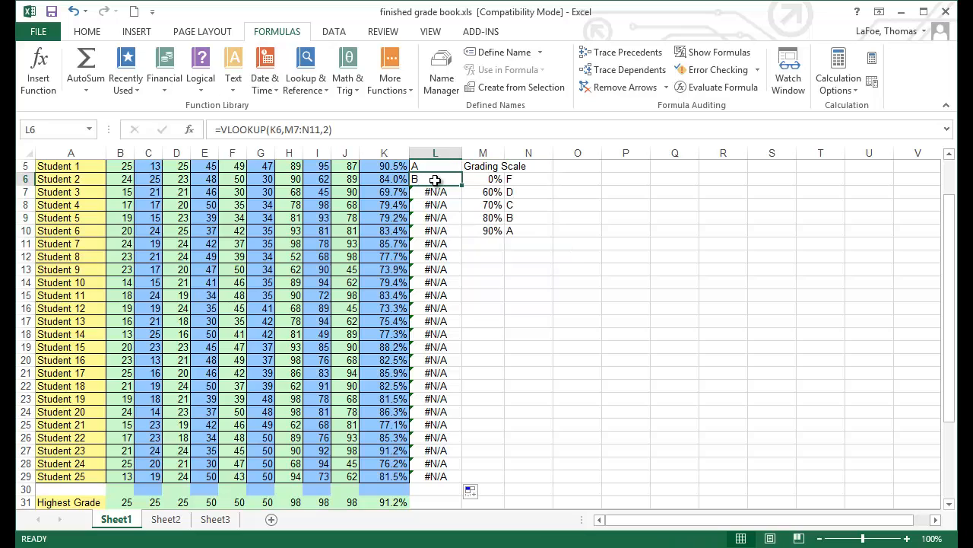
{"action": "left_click_drag", "start_coordinate": [486, 195], "coordinate": [521, 242]}
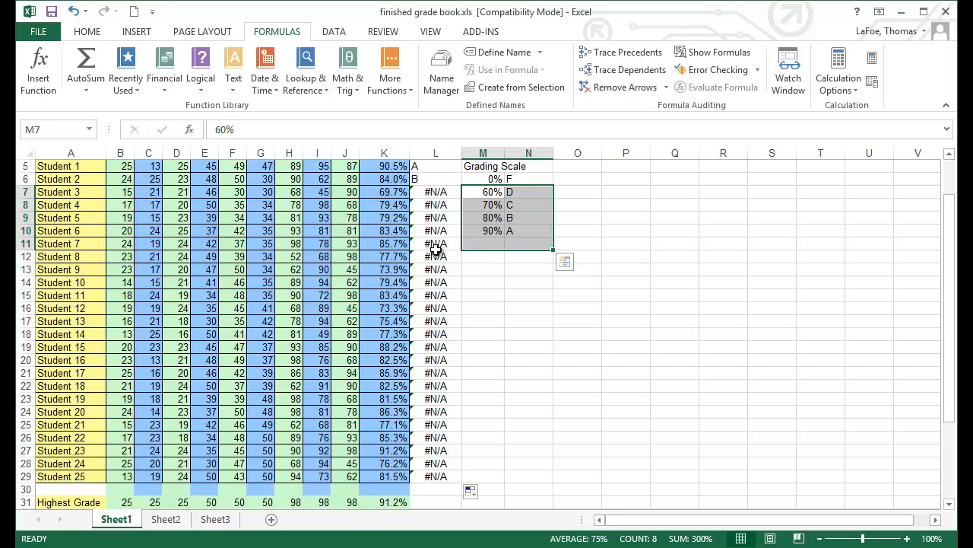
{"action": "left_click", "coordinate": [436, 334]}
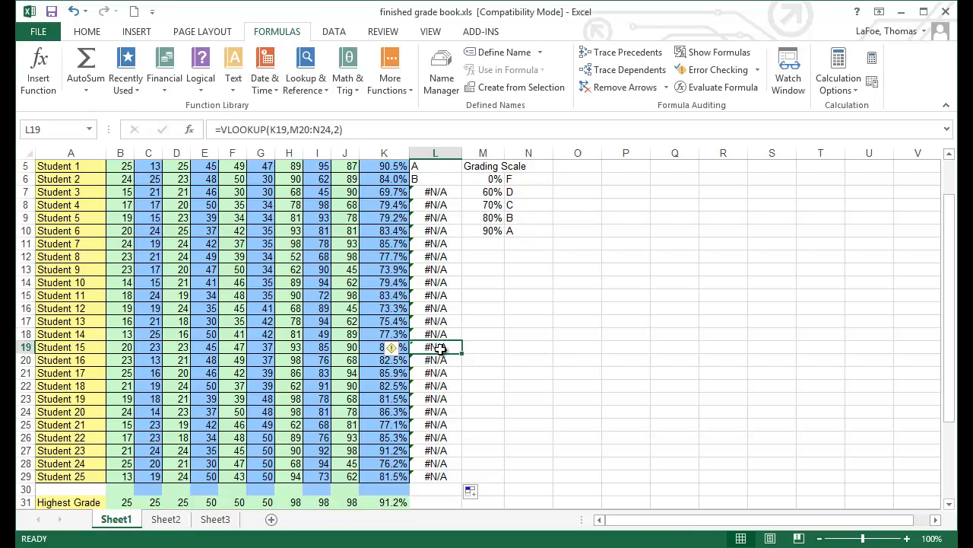
{"action": "left_click_drag", "start_coordinate": [478, 347], "coordinate": [525, 410]}
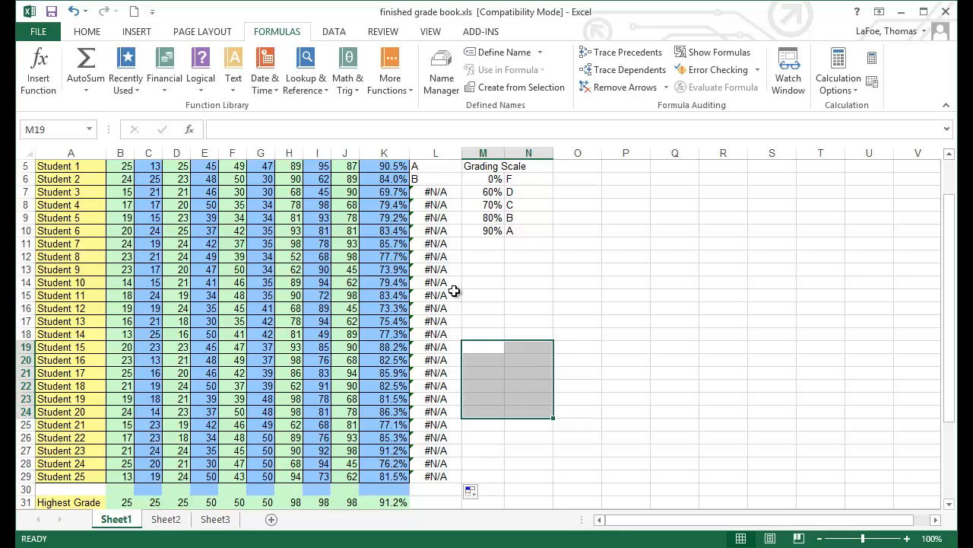
Step: Clear the filled formulas from L6:L29
{"action": "left_click_drag", "start_coordinate": [427, 182], "coordinate": [435, 477]}
{"action": "key", "text": "Delete"}
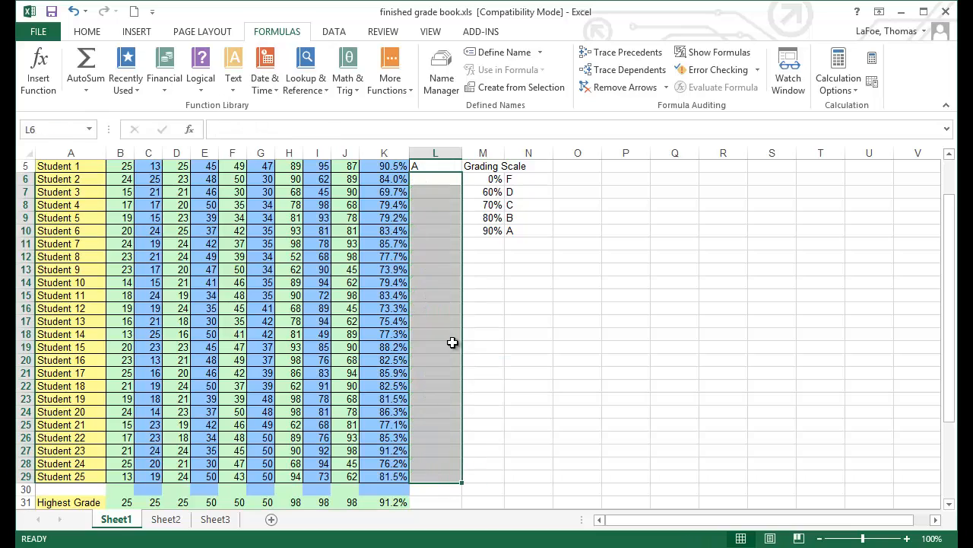
Step: Cycle the table array reference in L5's formula through its absolute, mixed and relative forms
{"action": "left_click", "coordinate": [428, 166]}
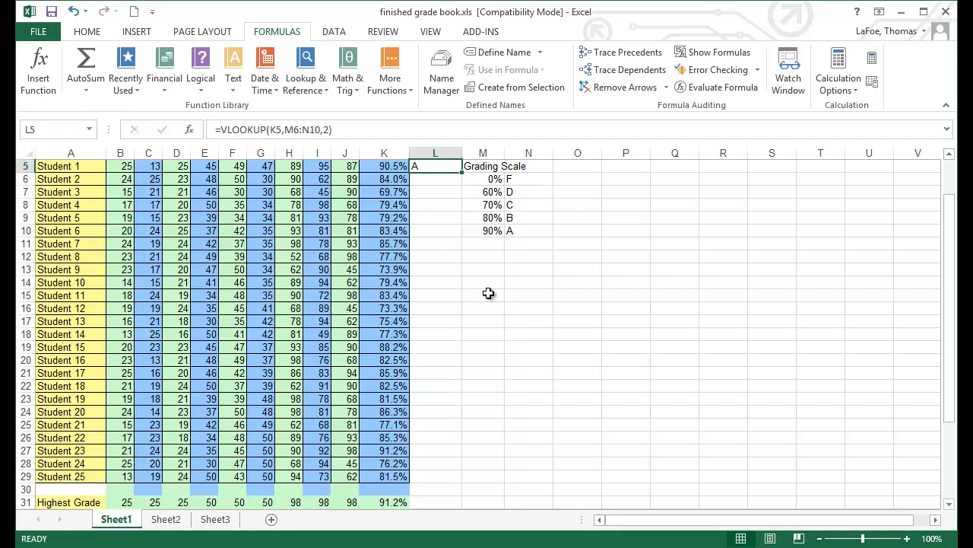
{"action": "left_click", "coordinate": [286, 129]}
{"action": "left_click_drag", "start_coordinate": [285, 130], "coordinate": [321, 130]}
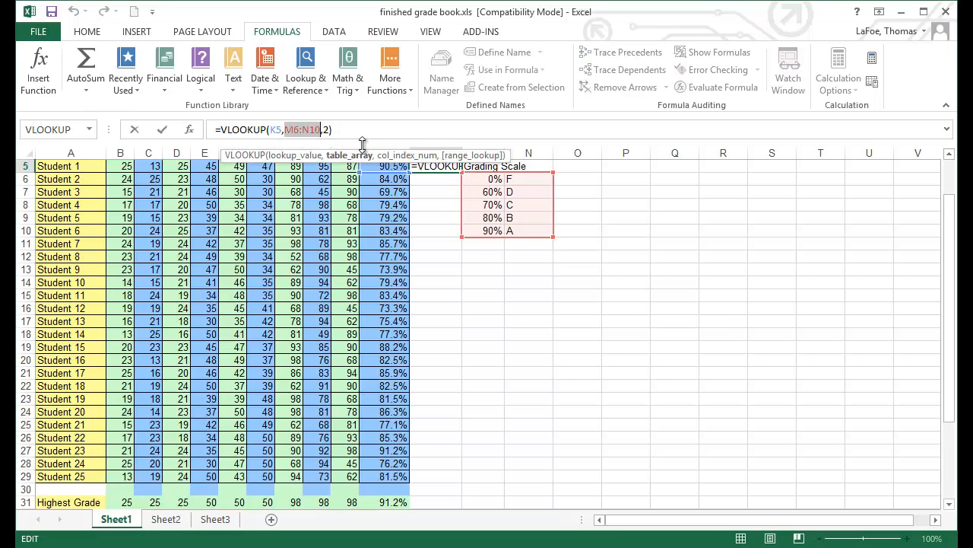
{"action": "key", "text": "F4"}
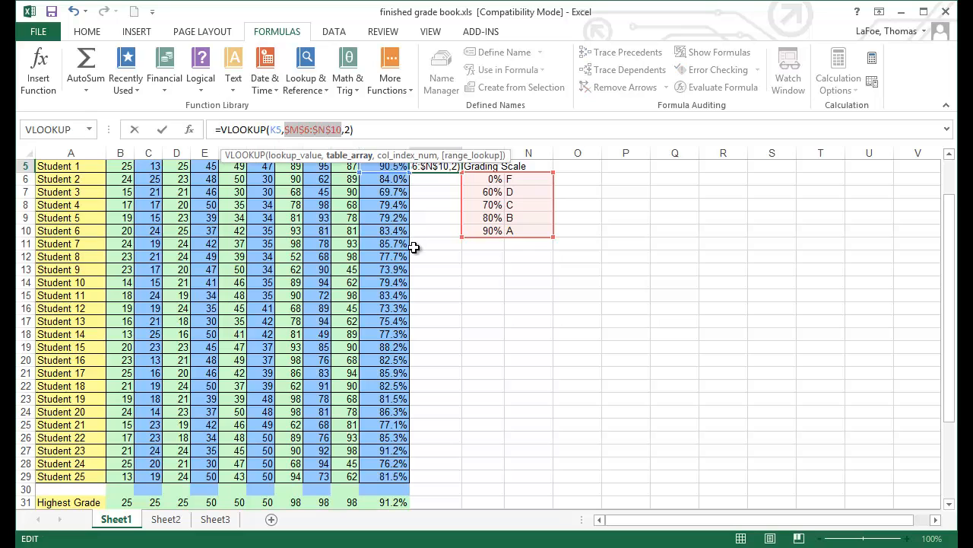
{"action": "key", "text": "F4"}
{"action": "key", "text": "F4"}
{"action": "key", "text": "F4"}
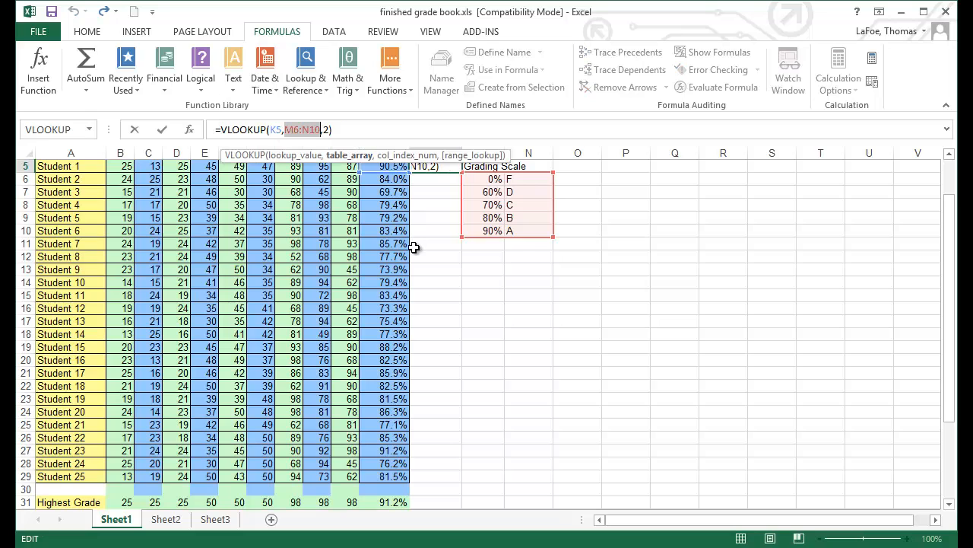
Step: Set L5's table array to the absolute range $M$6:$N$10 and fill the formula down to L29
{"action": "left_click", "coordinate": [190, 130]}
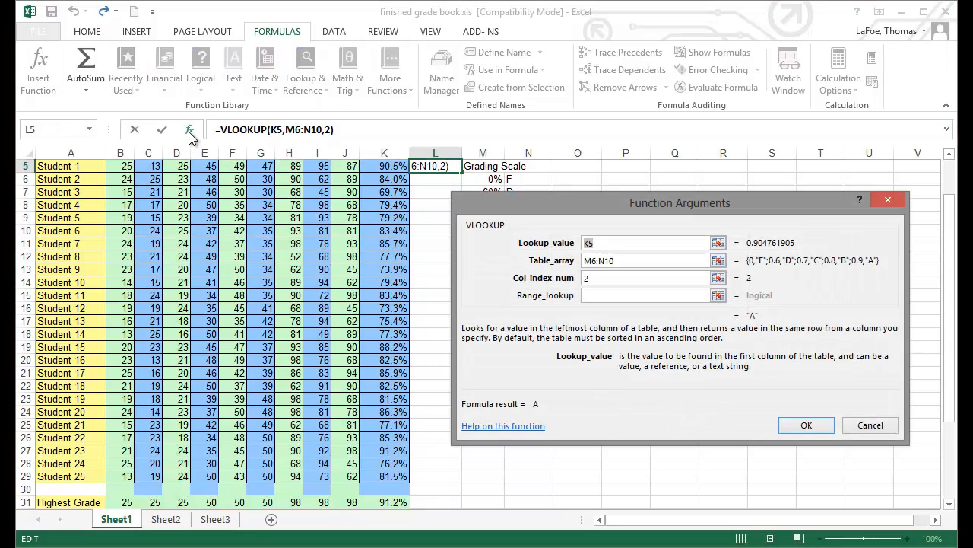
{"action": "left_click", "coordinate": [616, 260]}
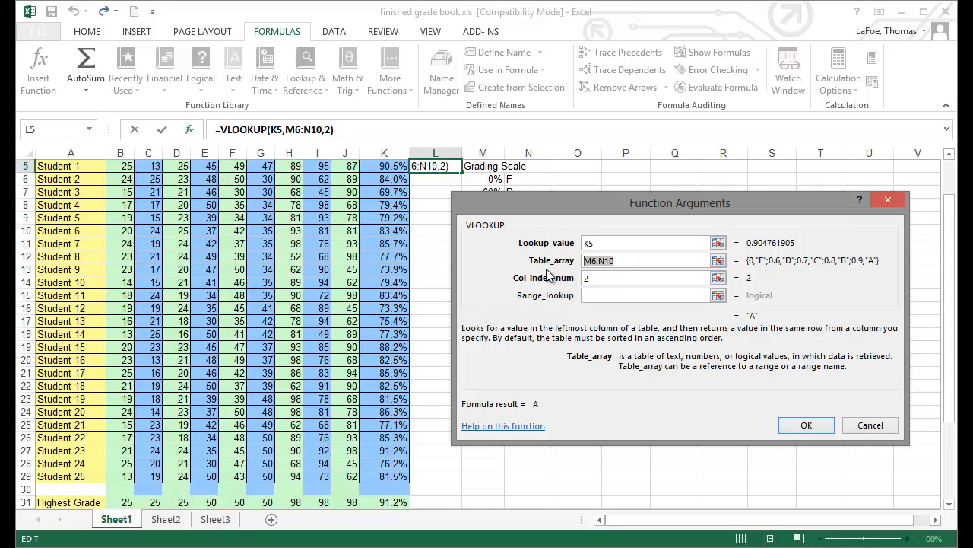
{"action": "key", "text": "F4"}
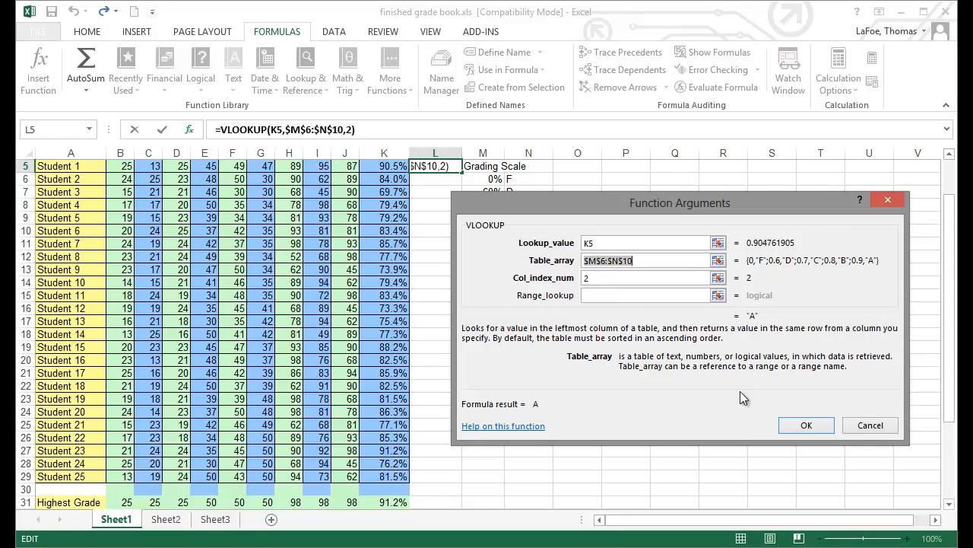
{"action": "left_click", "coordinate": [797, 426]}
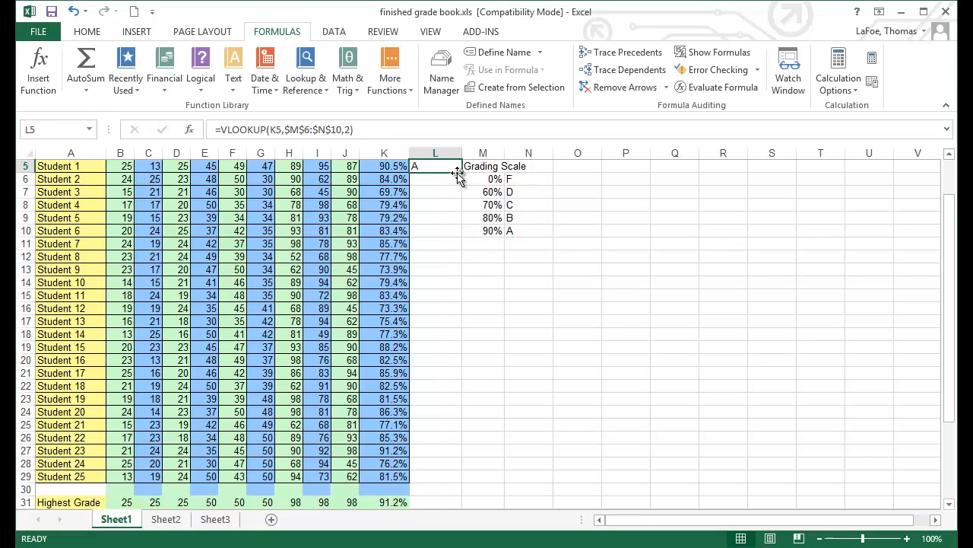
{"action": "left_click_drag", "start_coordinate": [460, 173], "coordinate": [461, 488]}
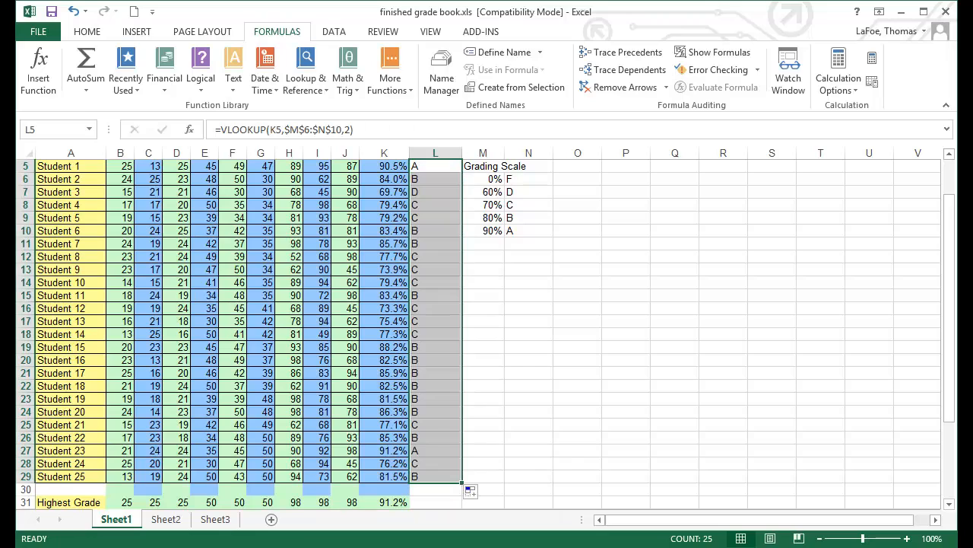